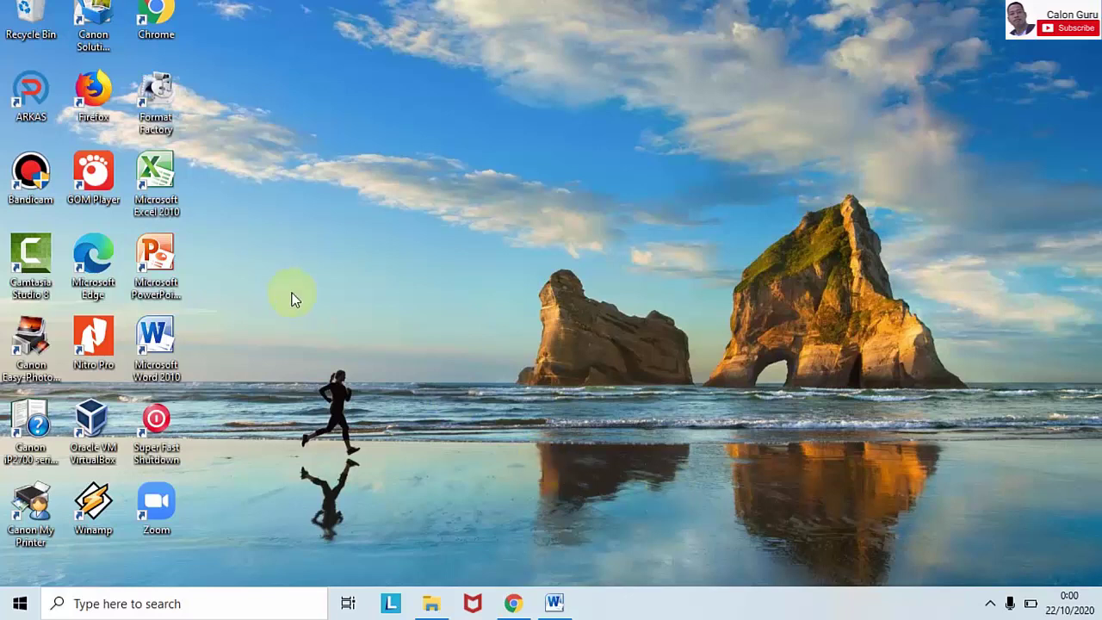
- Launch ARKAS from its desktop shortcut
double_click(31, 93)
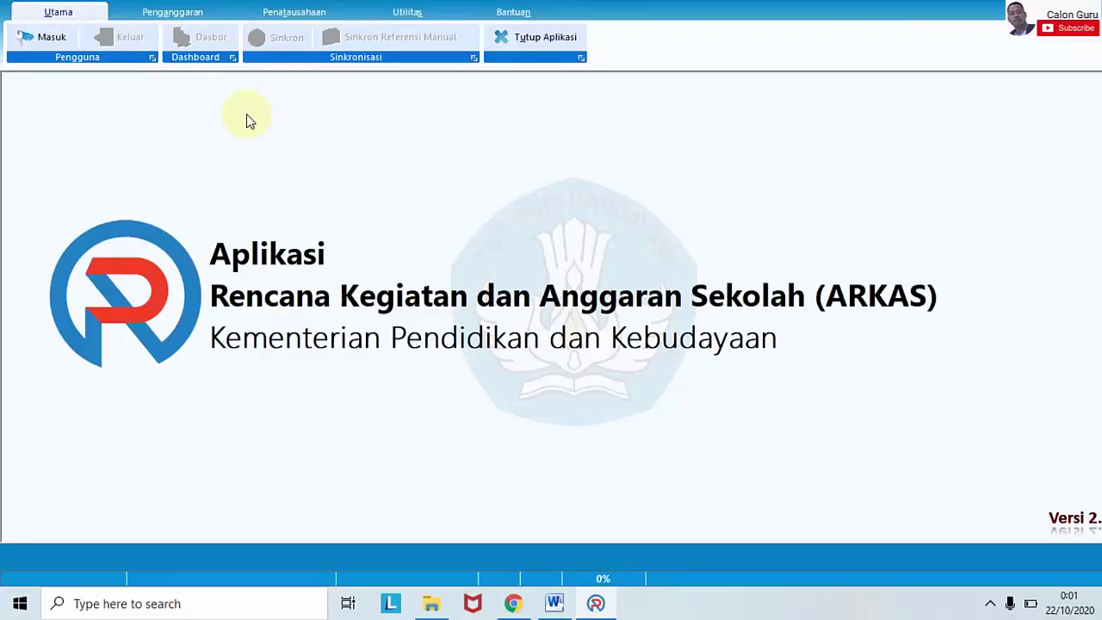
- Log in to ARKAS with the account e-mail and password for budget year 2020
click(70, 41)
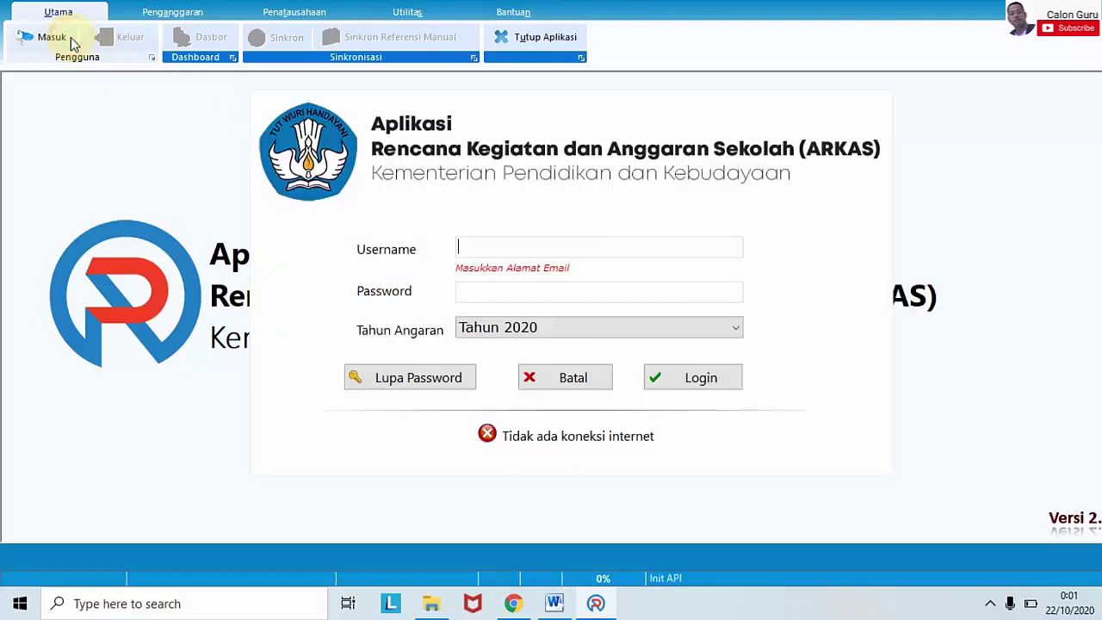
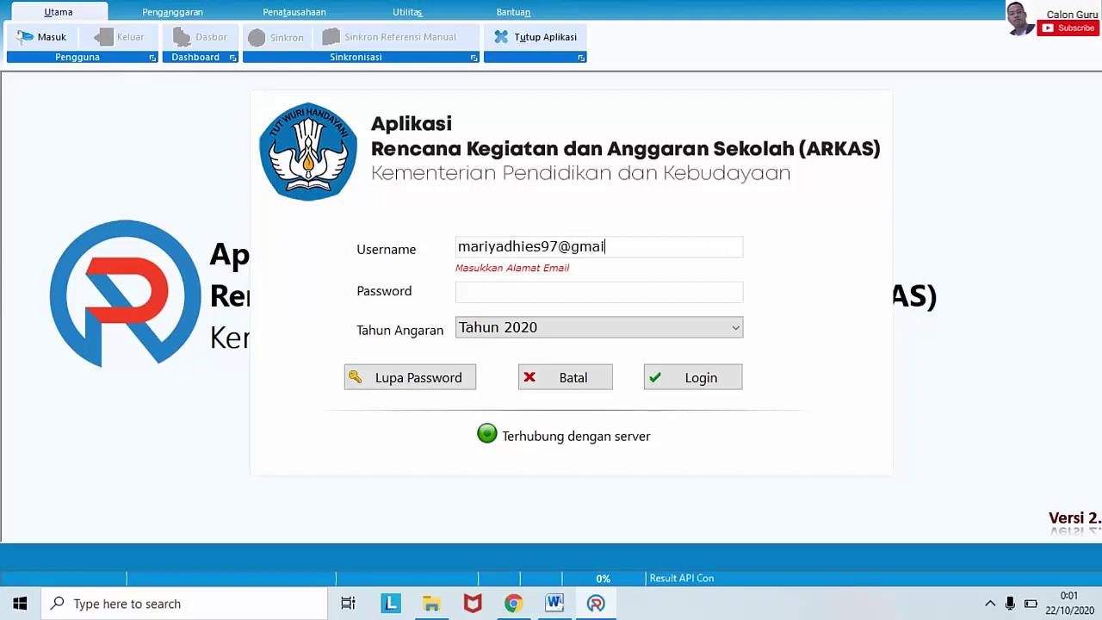
click(539, 290)
key(ctrl+v)
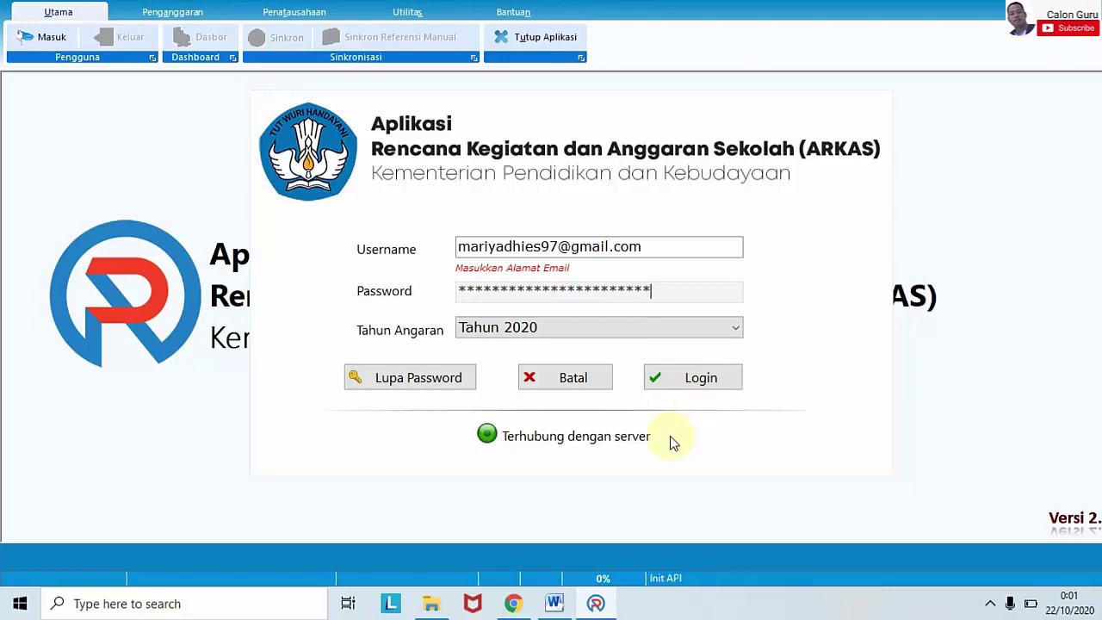
click(669, 381)
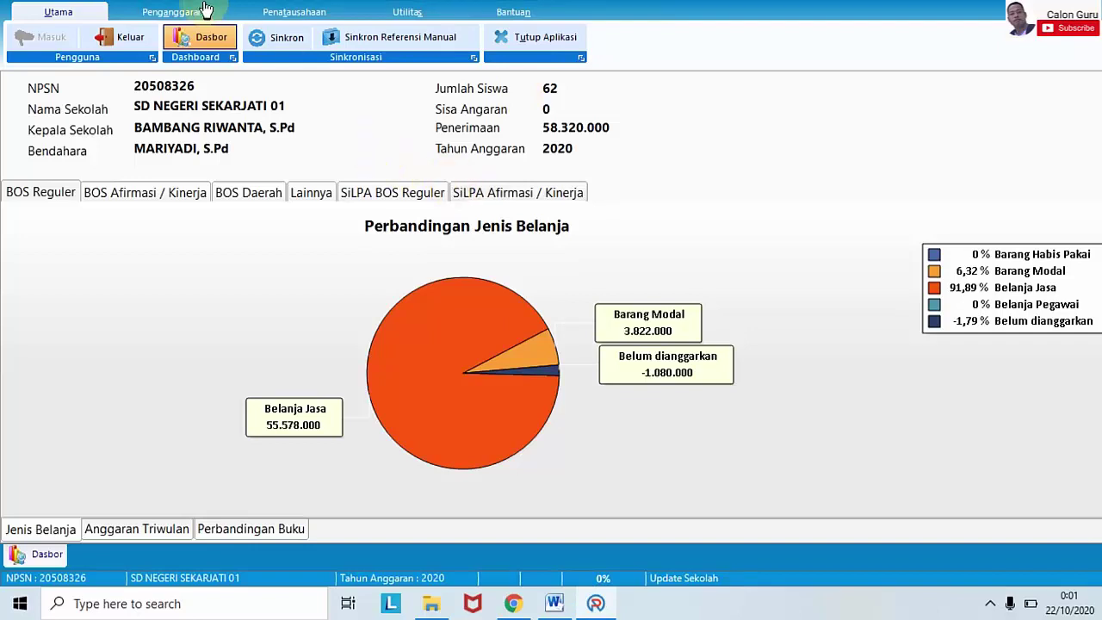
- Open the Kertas Kerja worksheet from the Penganggaran menu
click(177, 12)
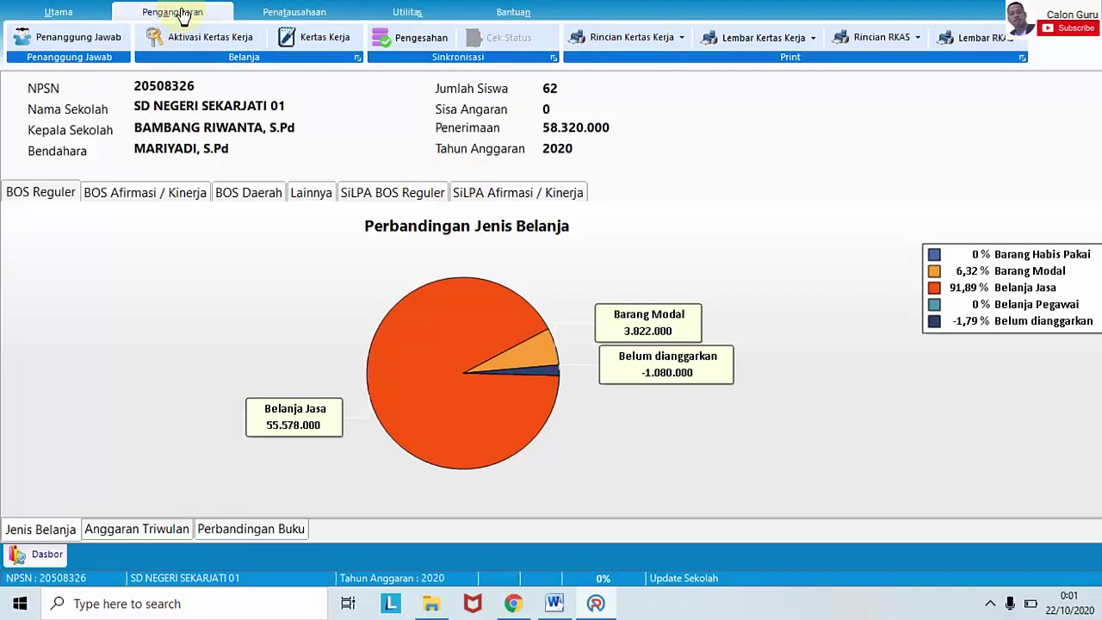
click(317, 37)
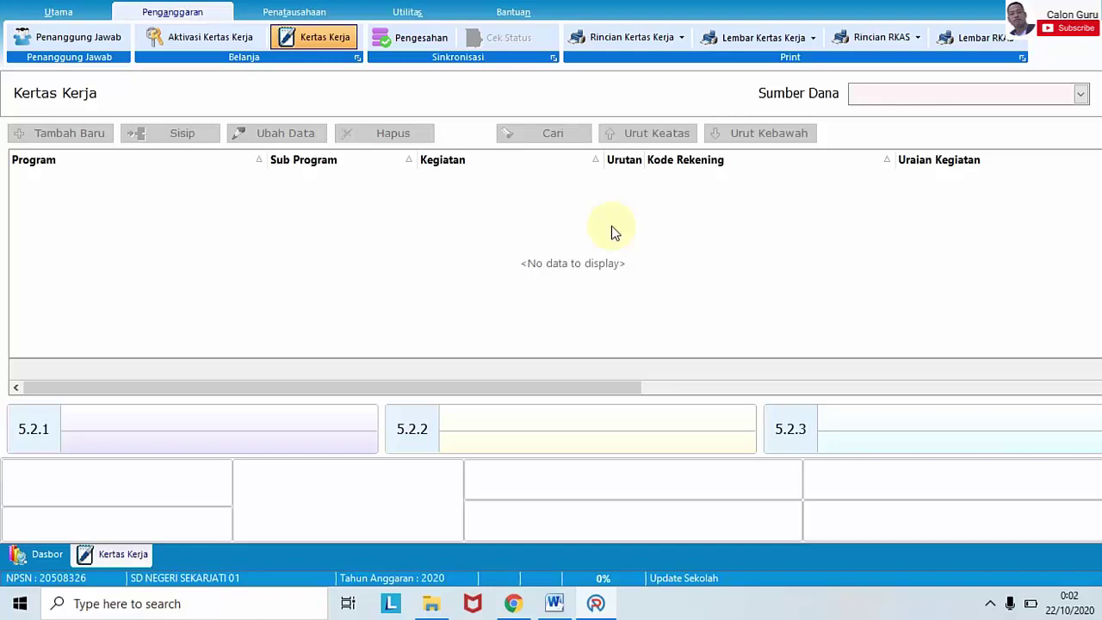
- Load the BOS Reguler Perubahan worksheet and browse its activity rows, selecting Ball Point
click(1080, 94)
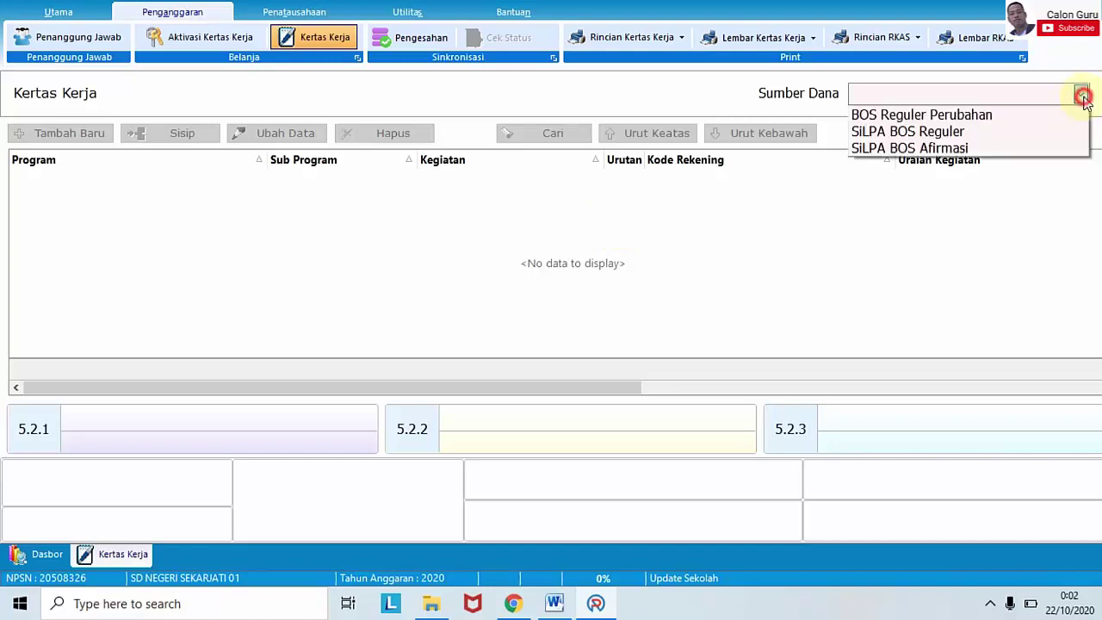
click(1004, 117)
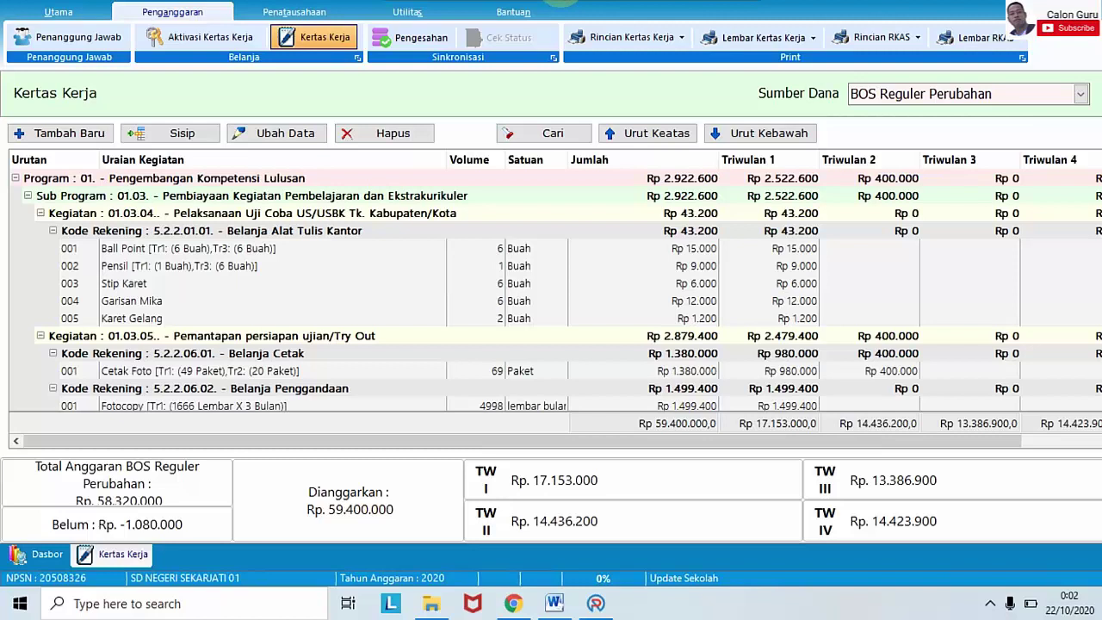
click(404, 249)
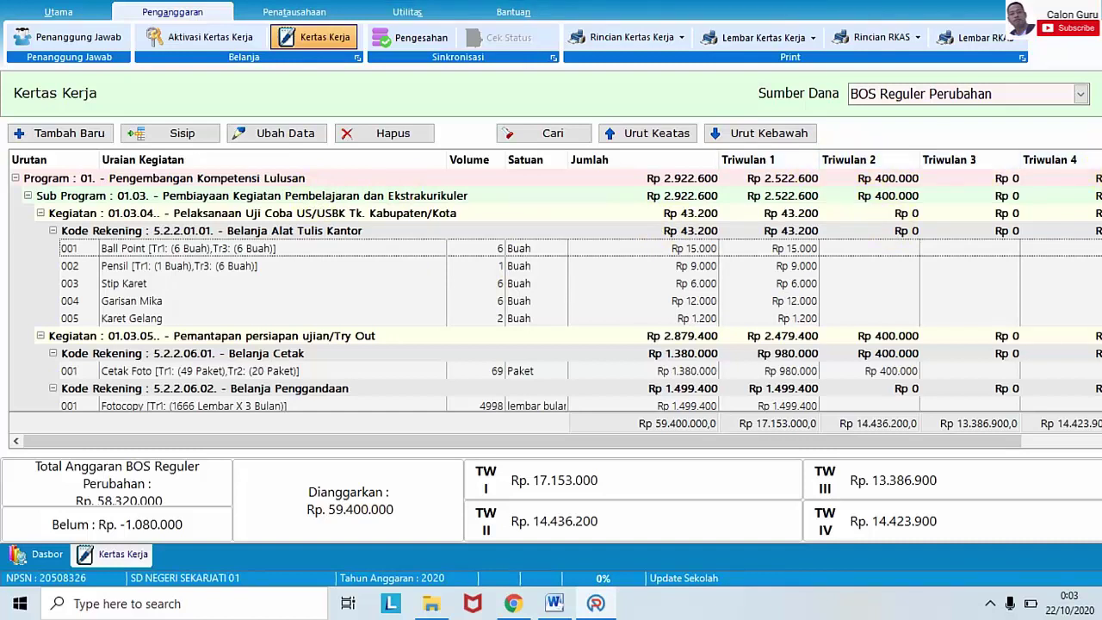
scroll(555, 291, down, 20)
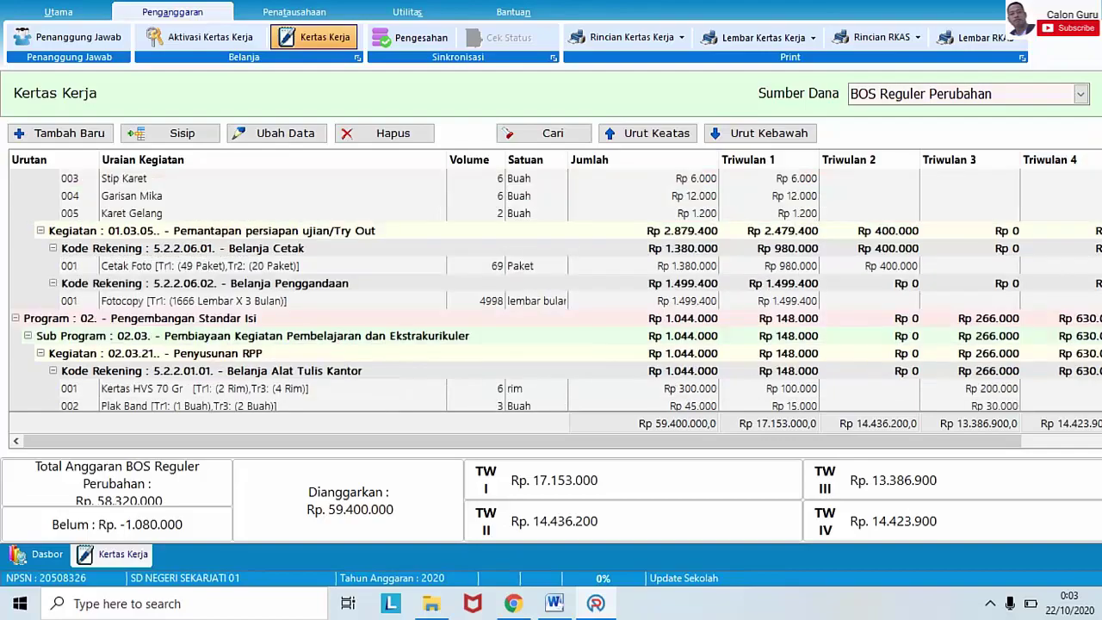
scroll(555, 290, up, 20)
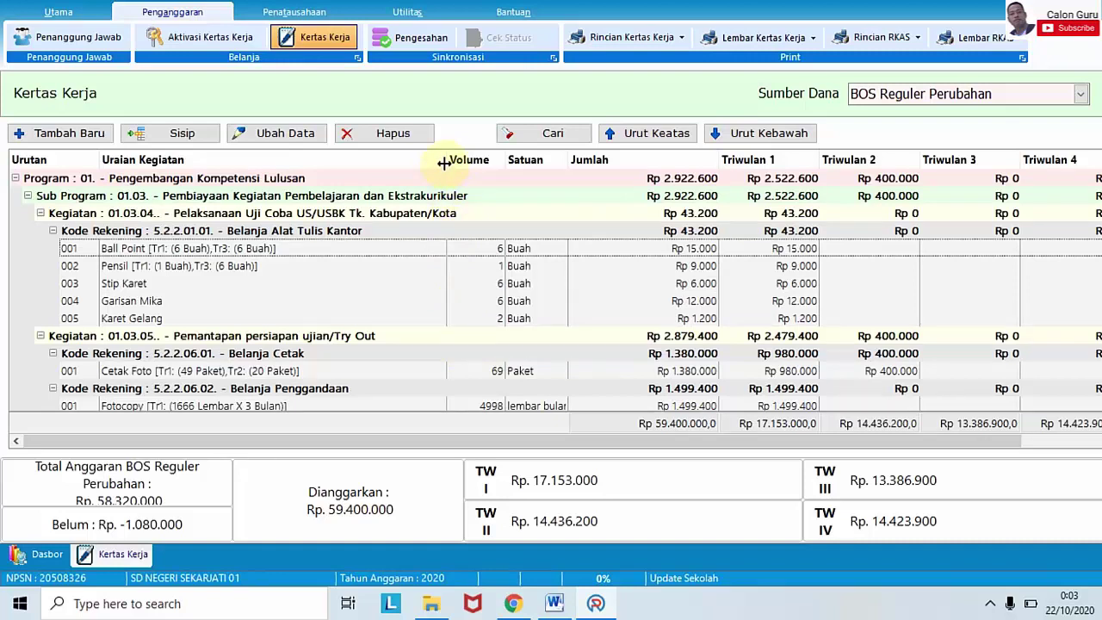
- Narrow the Uraian Kegiatan column so the Triwulan 4 and Penggunaan columns fit on screen
drag(444, 163, 323, 160)
click(415, 158)
click(394, 158)
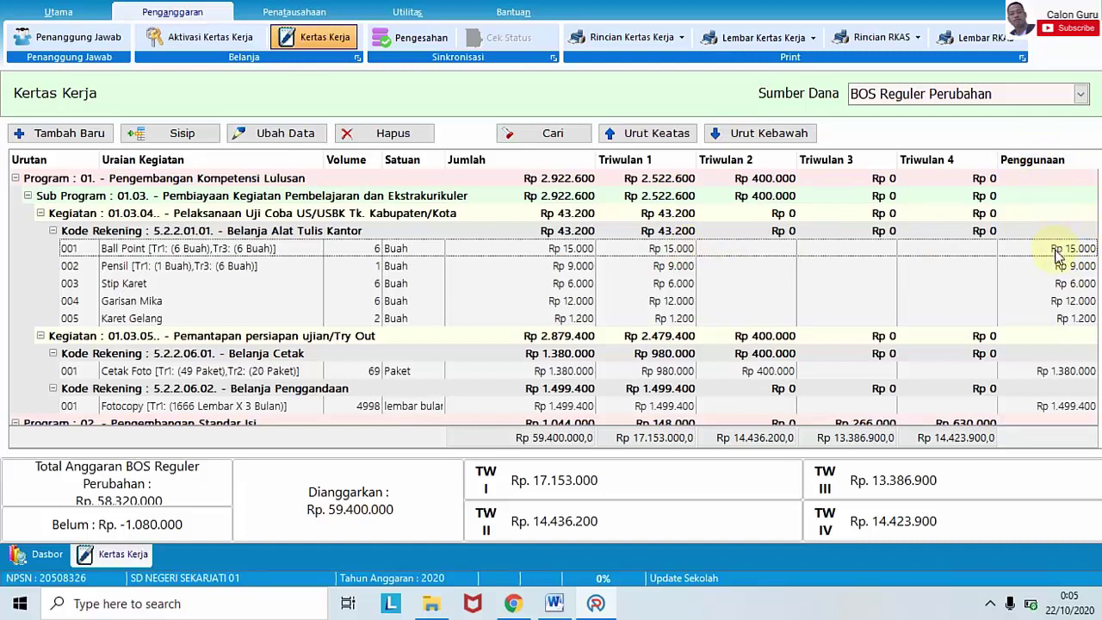
click(1056, 250)
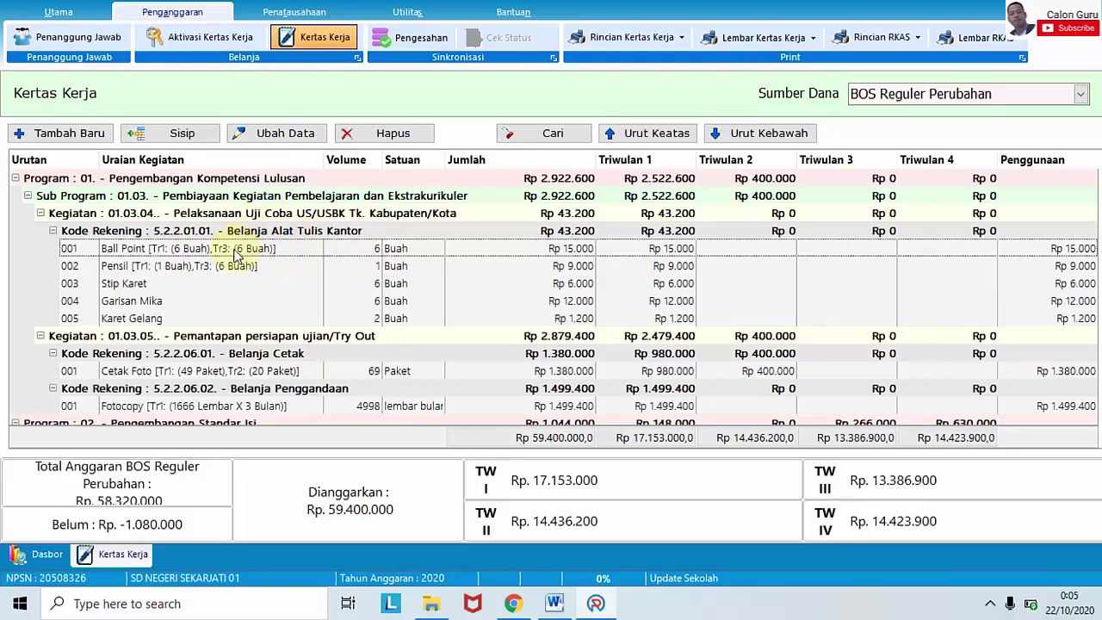
- Check that Ball Point's Triwulan 1 Volume Total is 6 Buah and confirm the dialog unchanged
click(270, 135)
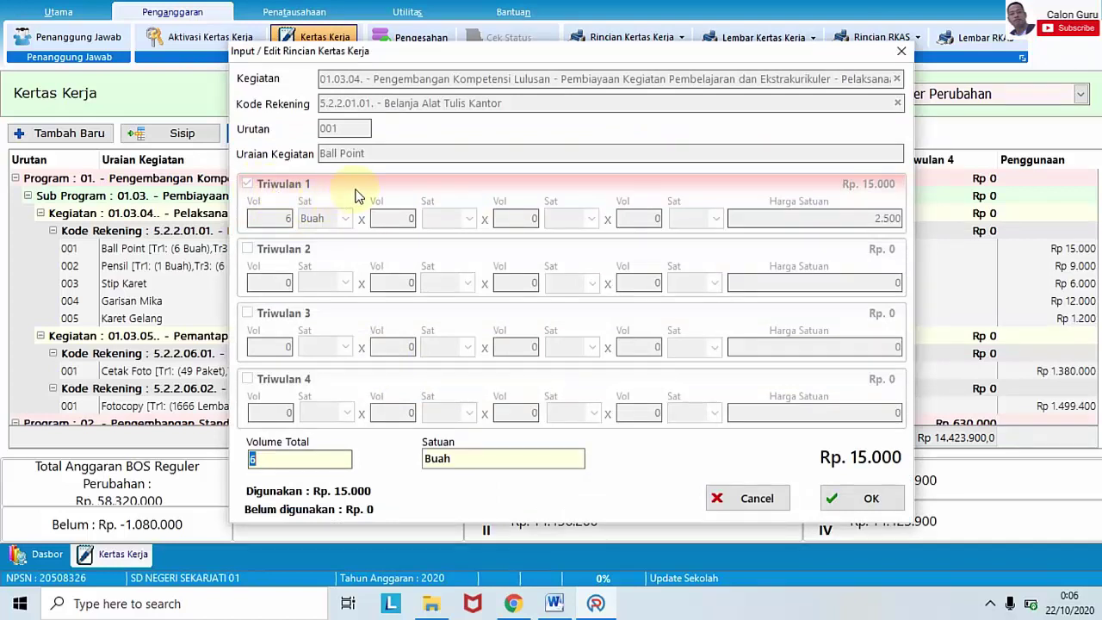
click(303, 458)
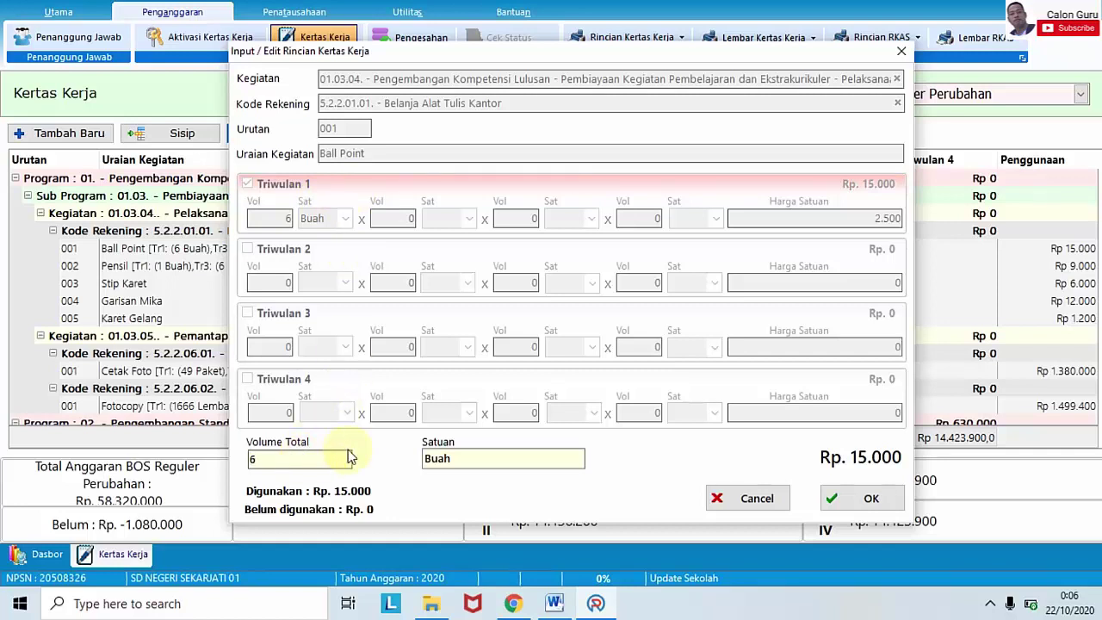
double_click(313, 464)
click(314, 463)
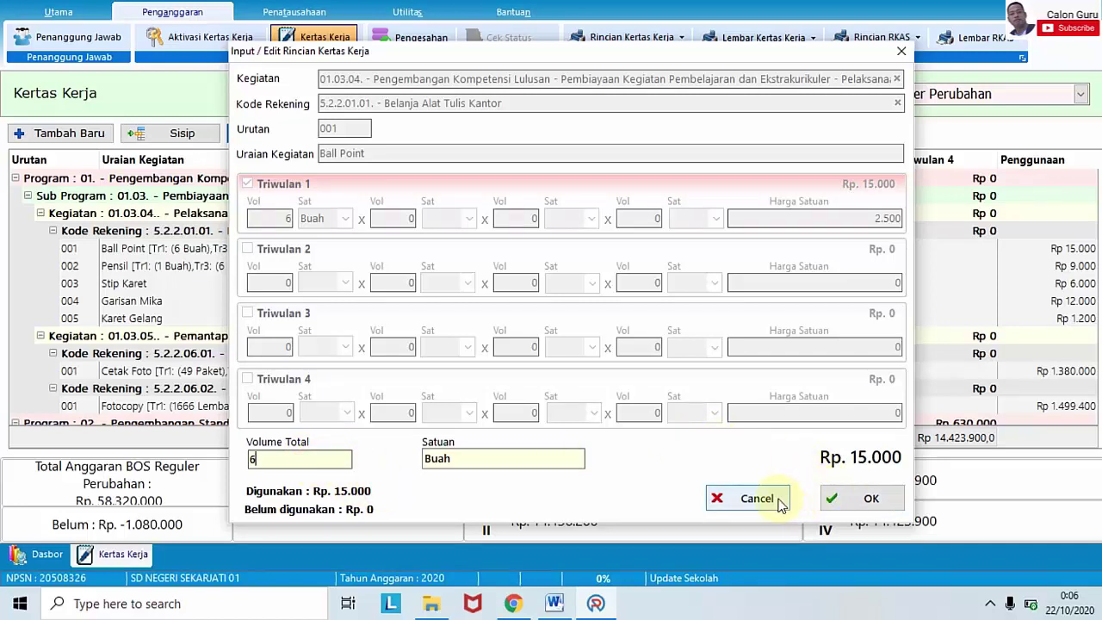
click(865, 499)
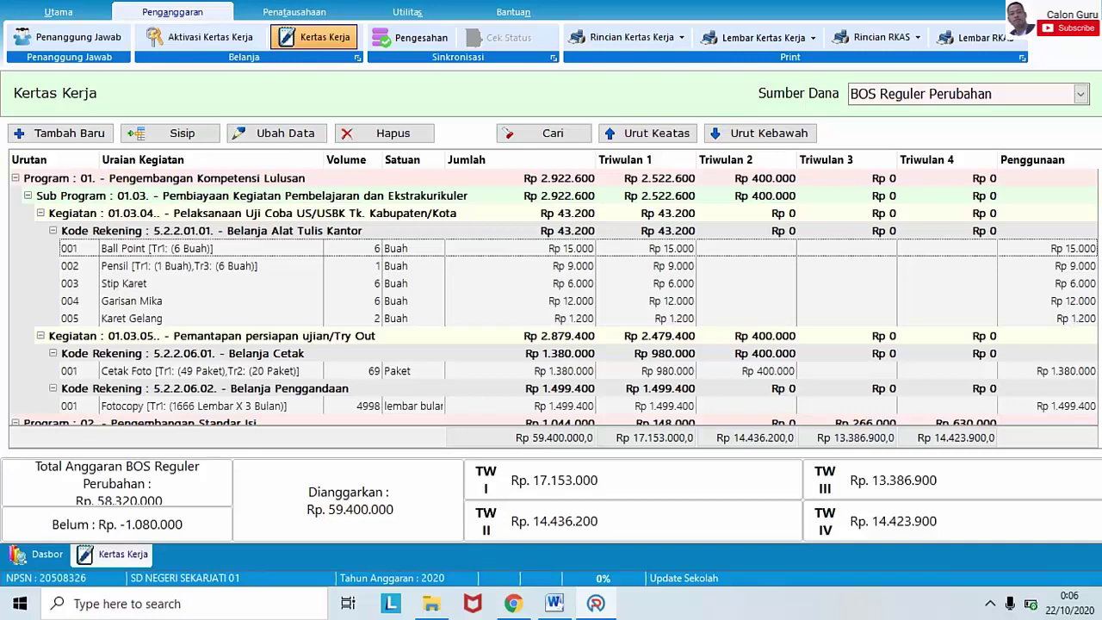
scroll(554, 298, down, 7)
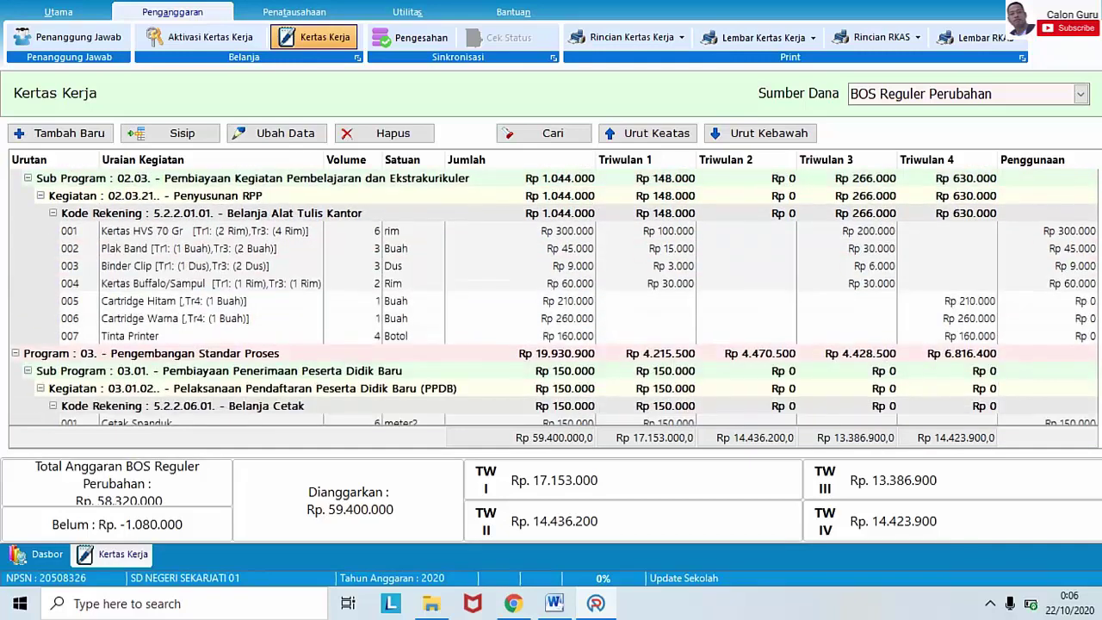
scroll(554, 297, down, 1)
scroll(554, 298, down, 7)
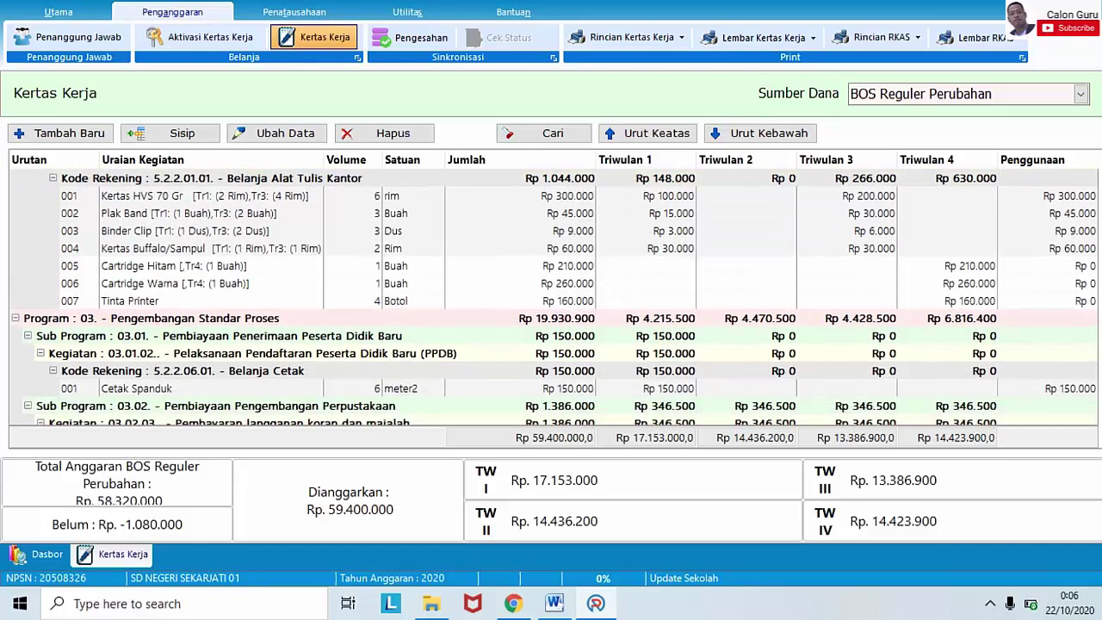
scroll(554, 298, up, 7)
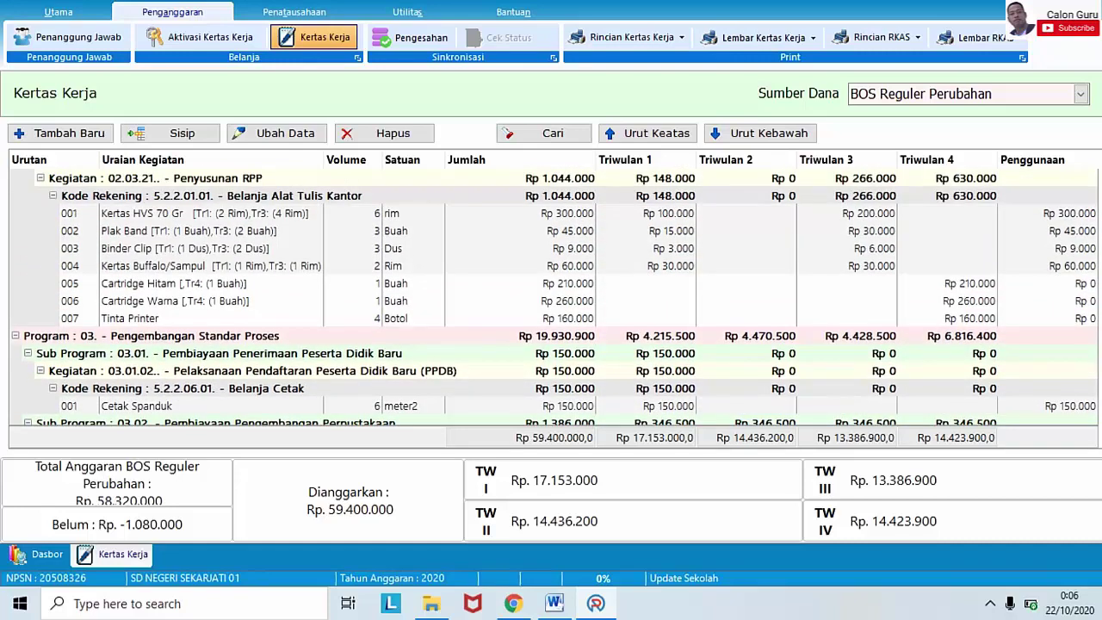
click(249, 286)
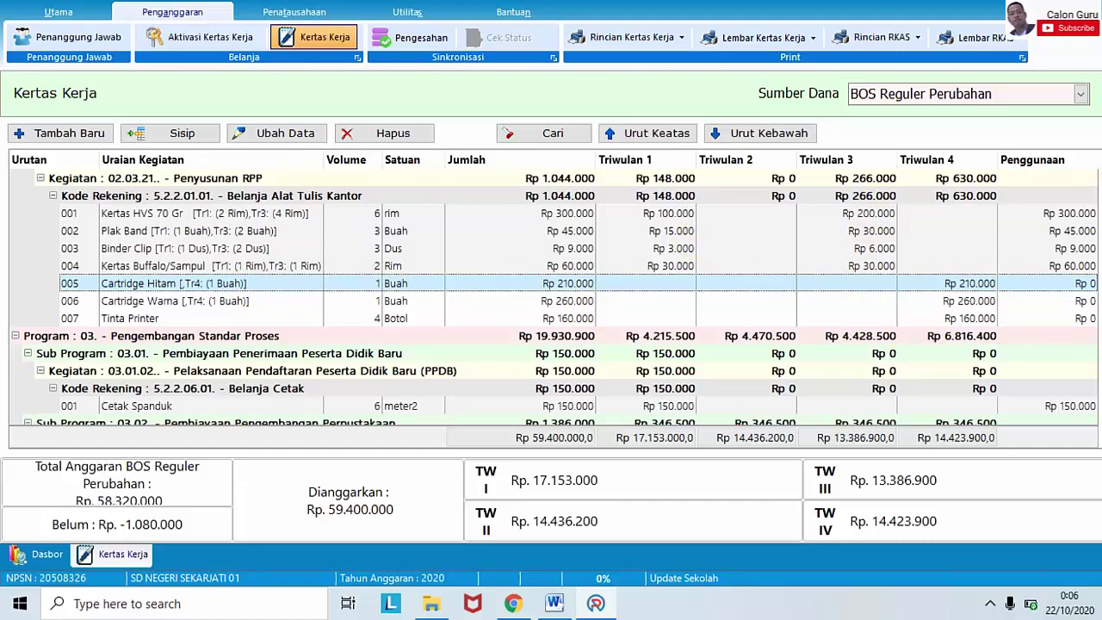
scroll(551, 297, down, 15)
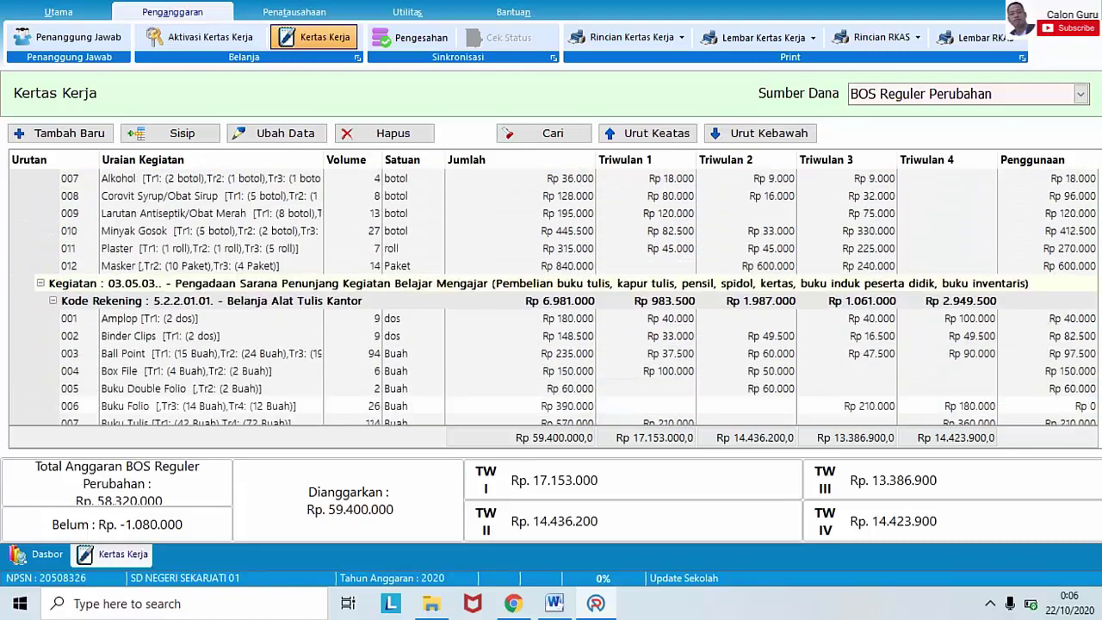
scroll(551, 297, down, 8)
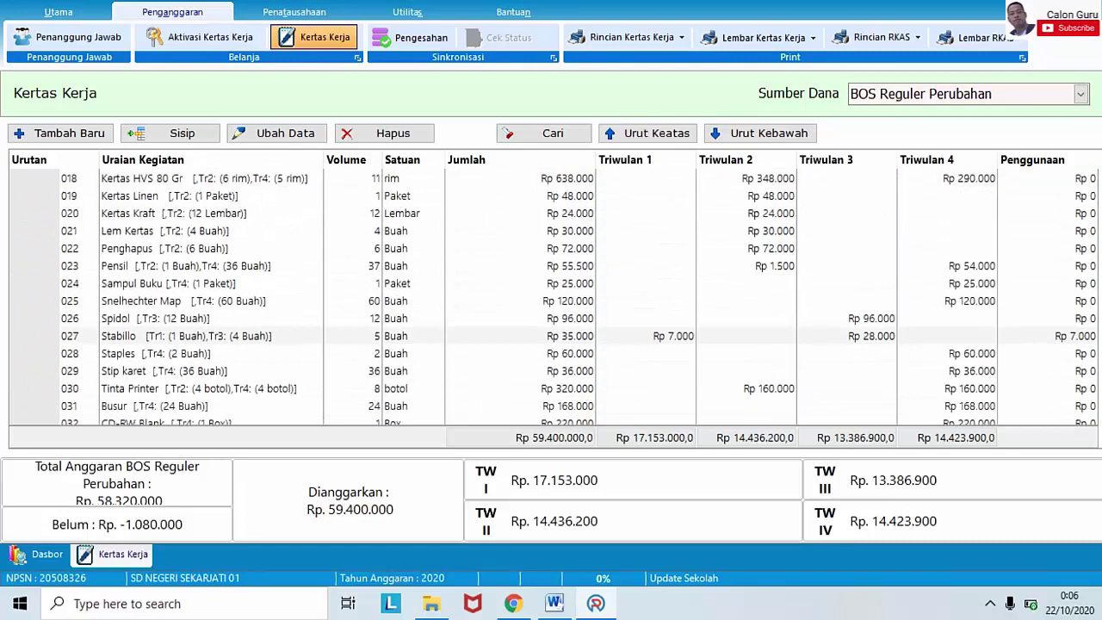
scroll(551, 297, up, 3)
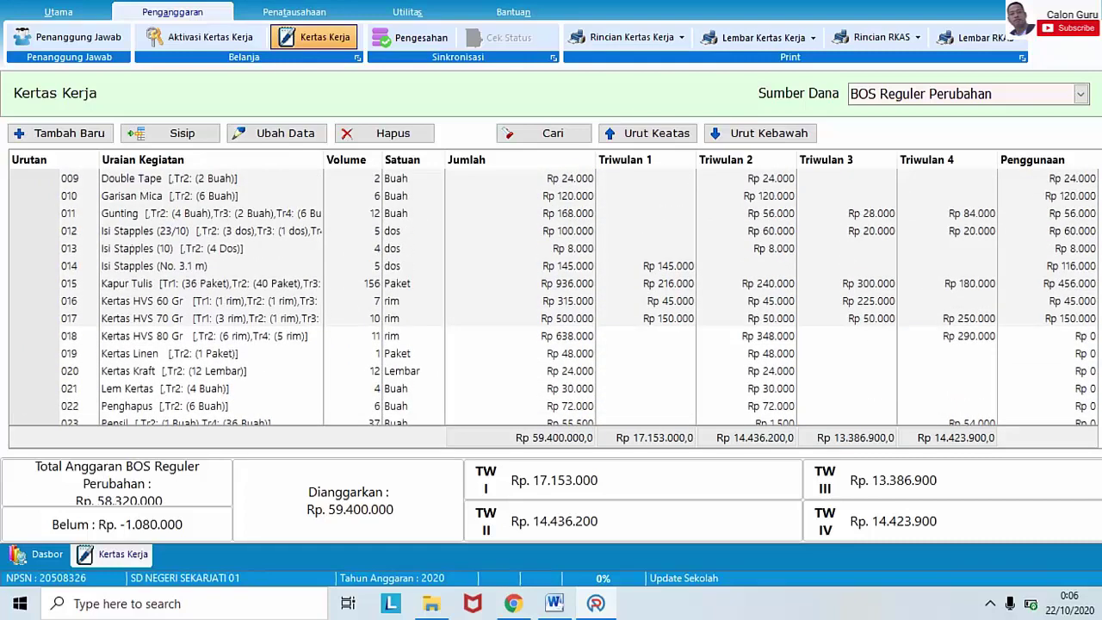
scroll(550, 297, down, 1)
scroll(551, 297, up, 8)
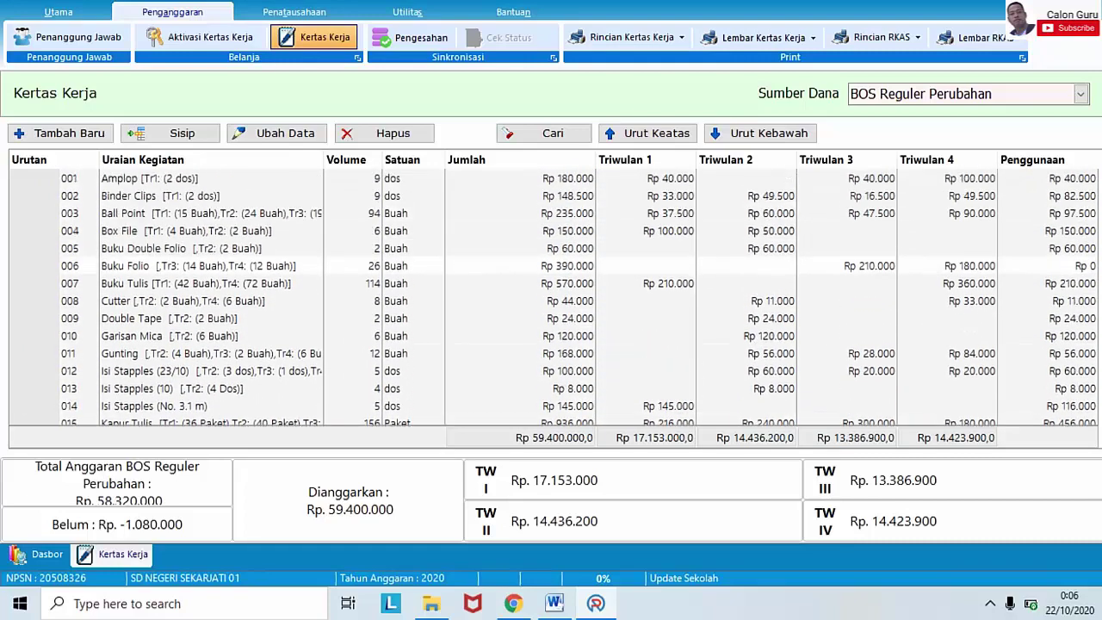
scroll(551, 297, down, 2)
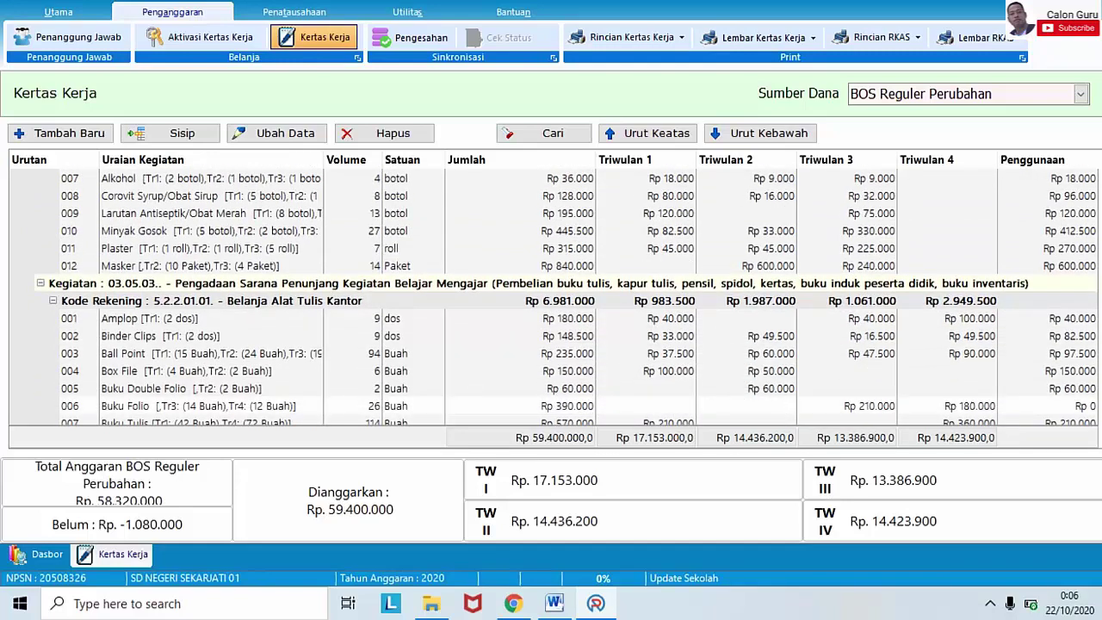
scroll(551, 297, down, 2)
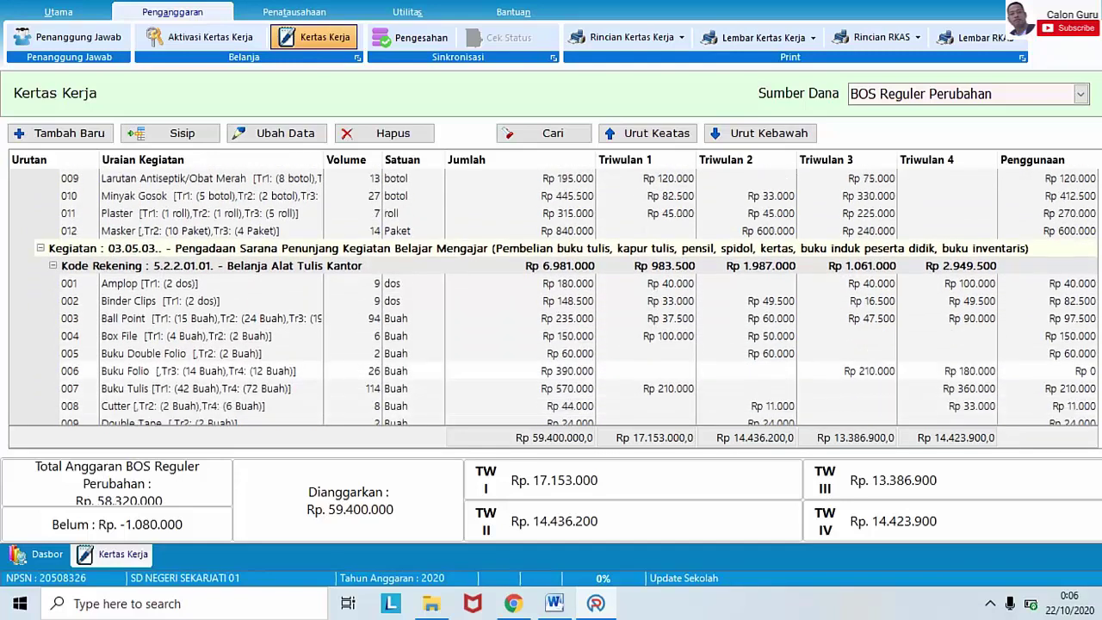
scroll(551, 297, down, 2)
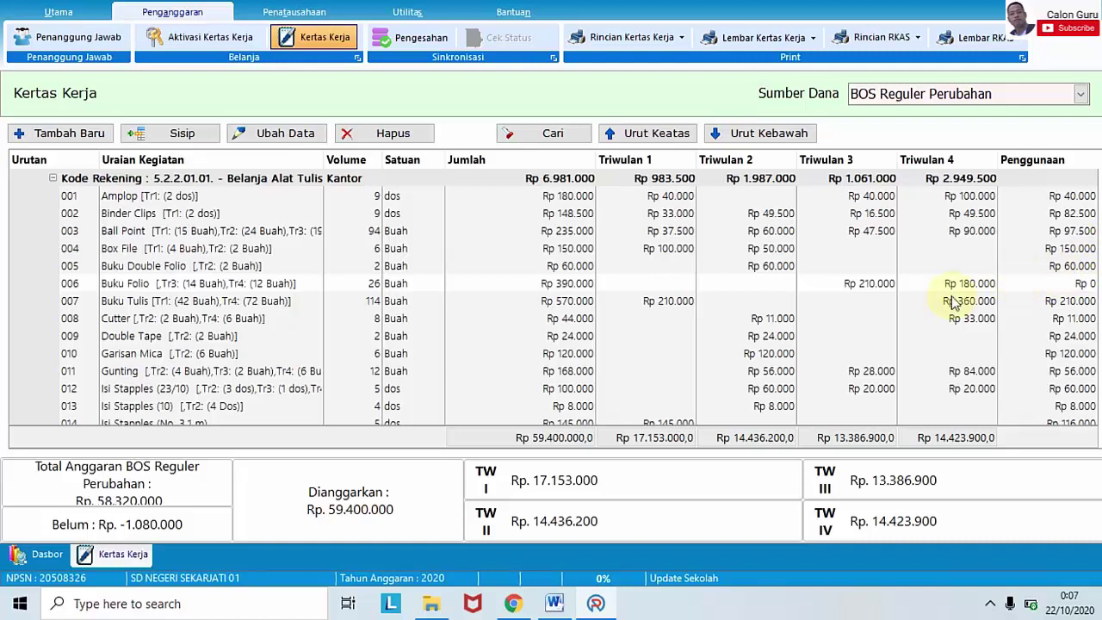
- Open the Buku Folio item (Triwulan 3 14 Buah, Triwulan 4 12 Buah) for editing
click(181, 290)
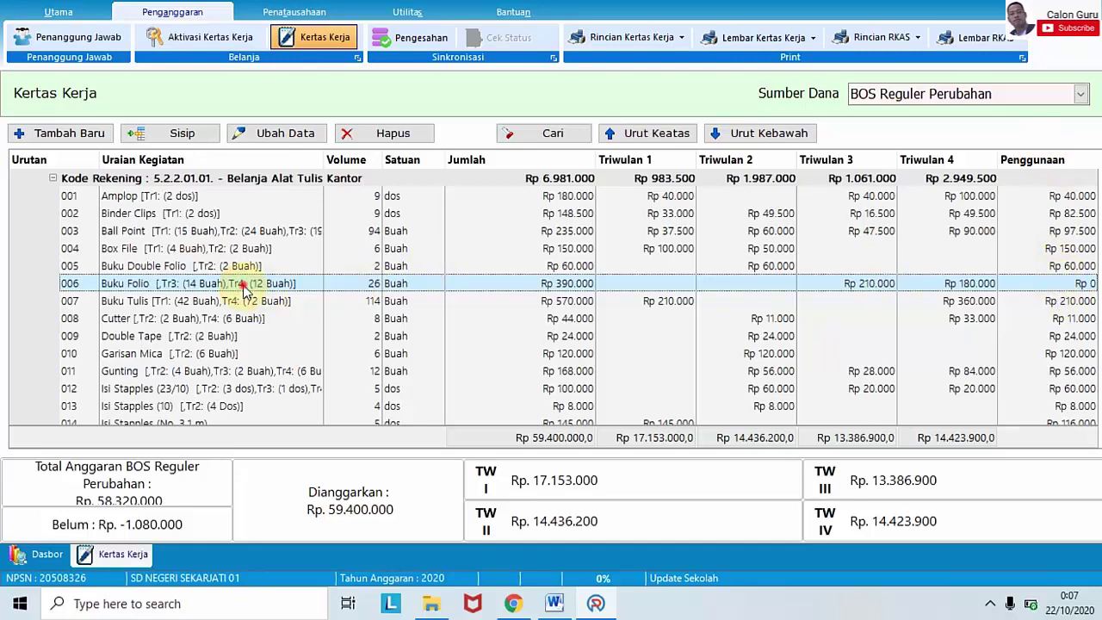
click(276, 134)
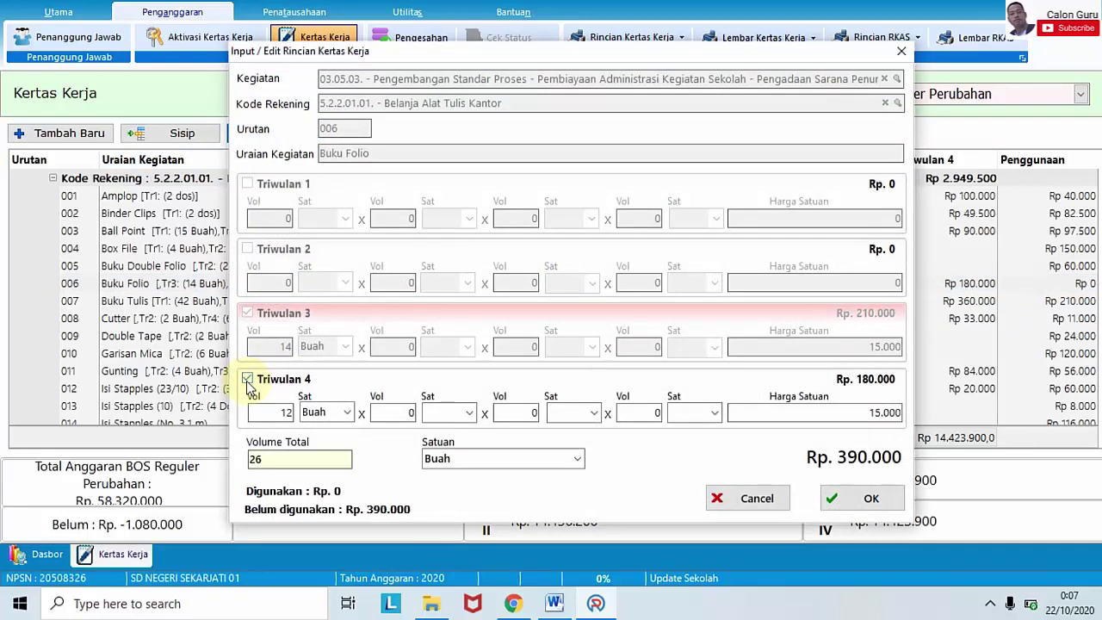
- Reduce Buku Folio's Triwulan 4 volume from 12 to 5 Buah and save, totalling Rp 285.000
click(247, 379)
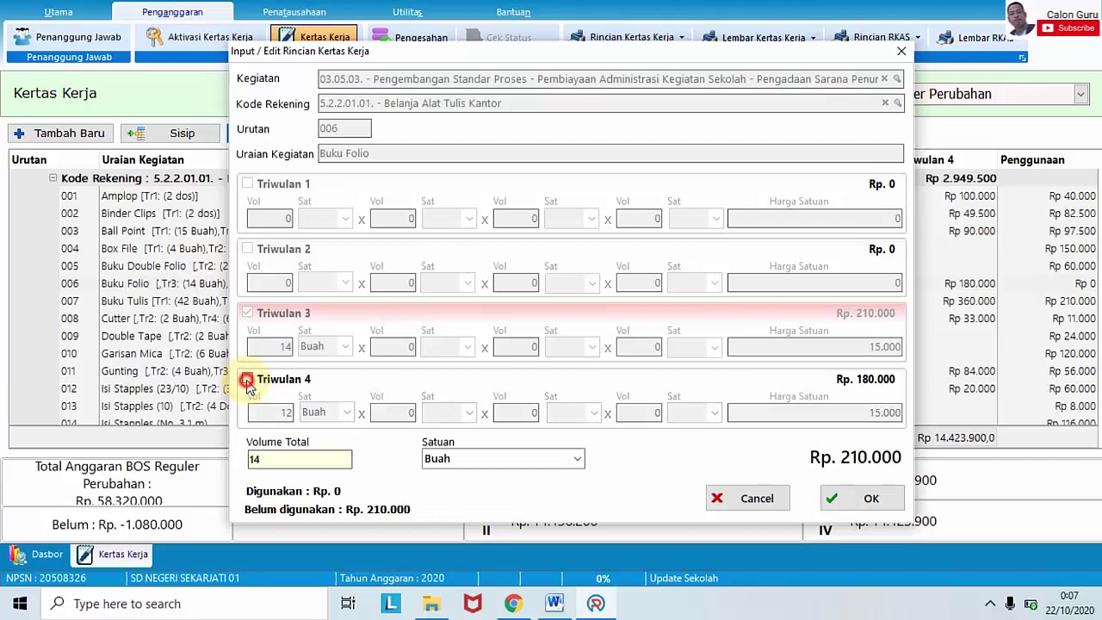
click(247, 379)
drag(273, 416, 368, 403)
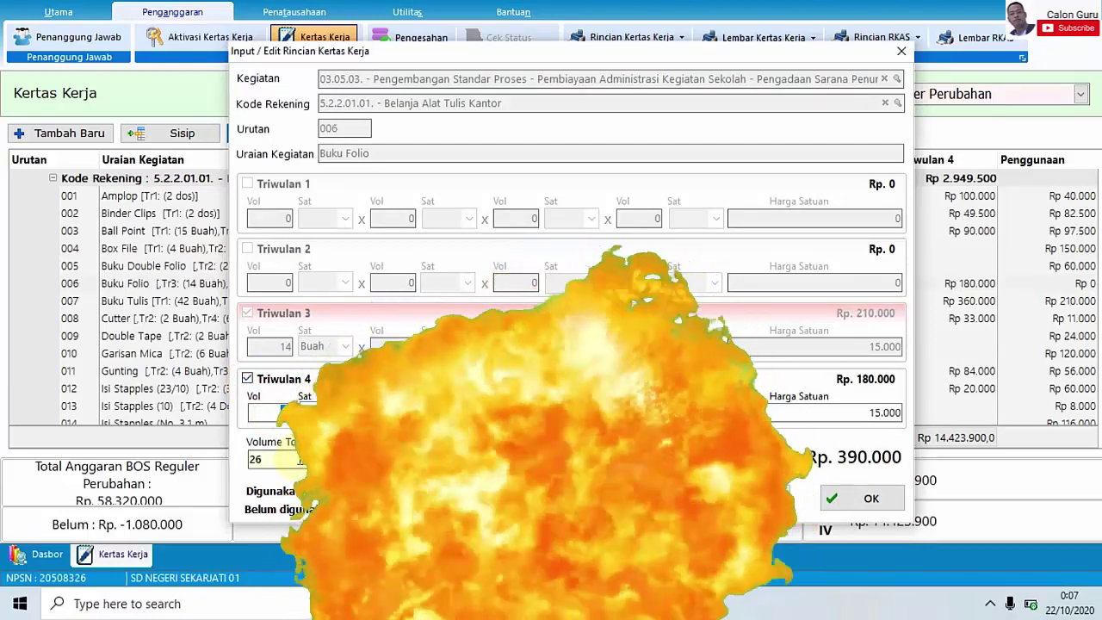
click(300, 460)
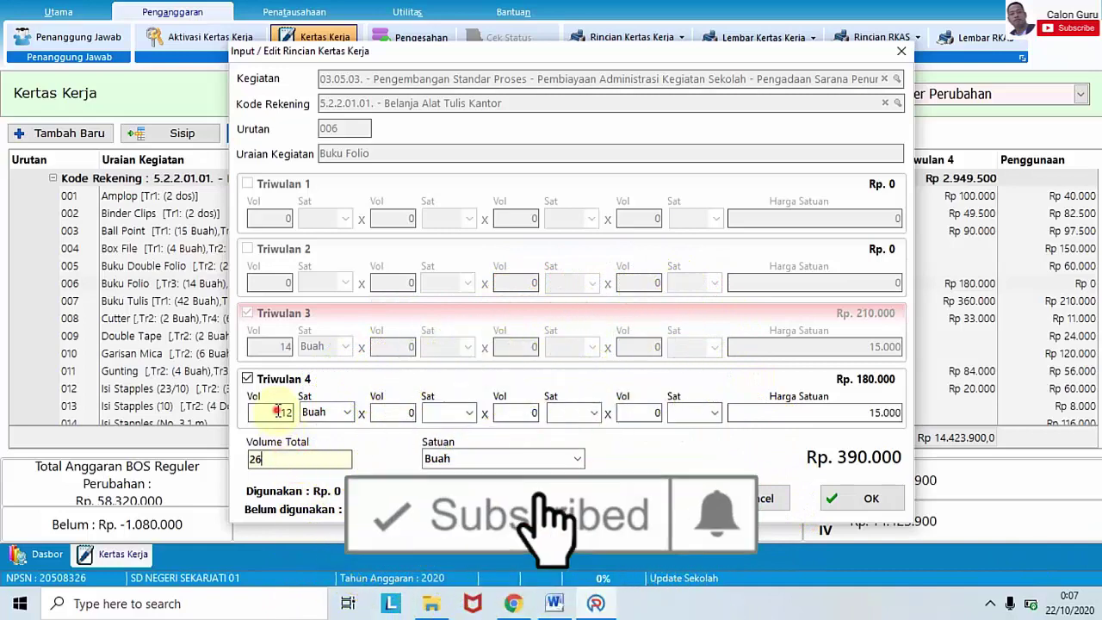
drag(283, 414, 312, 413)
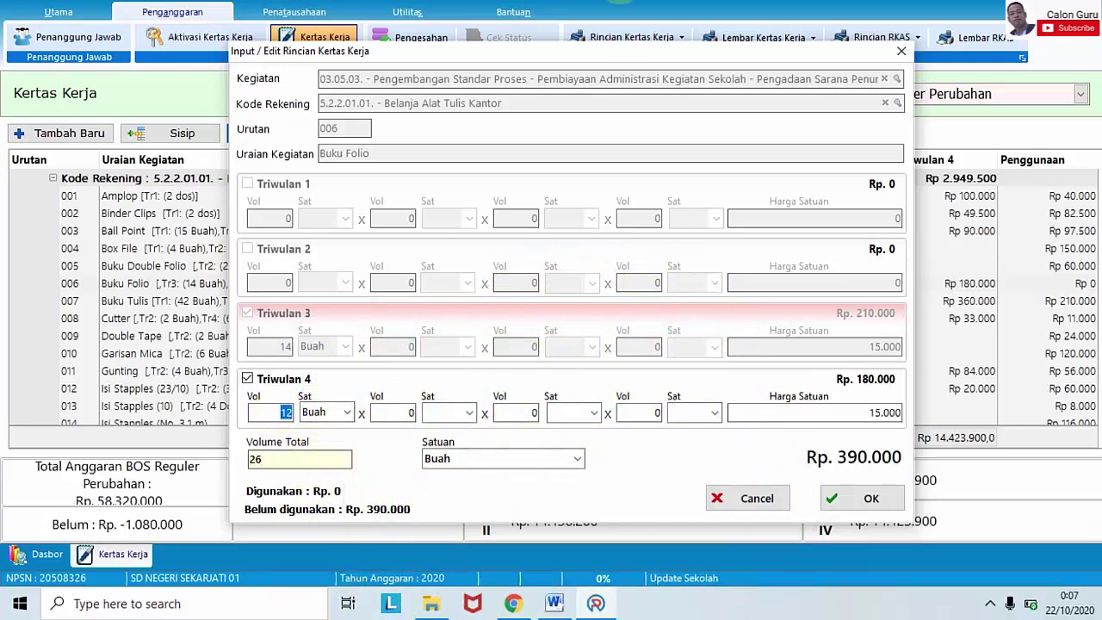
click(620, 1)
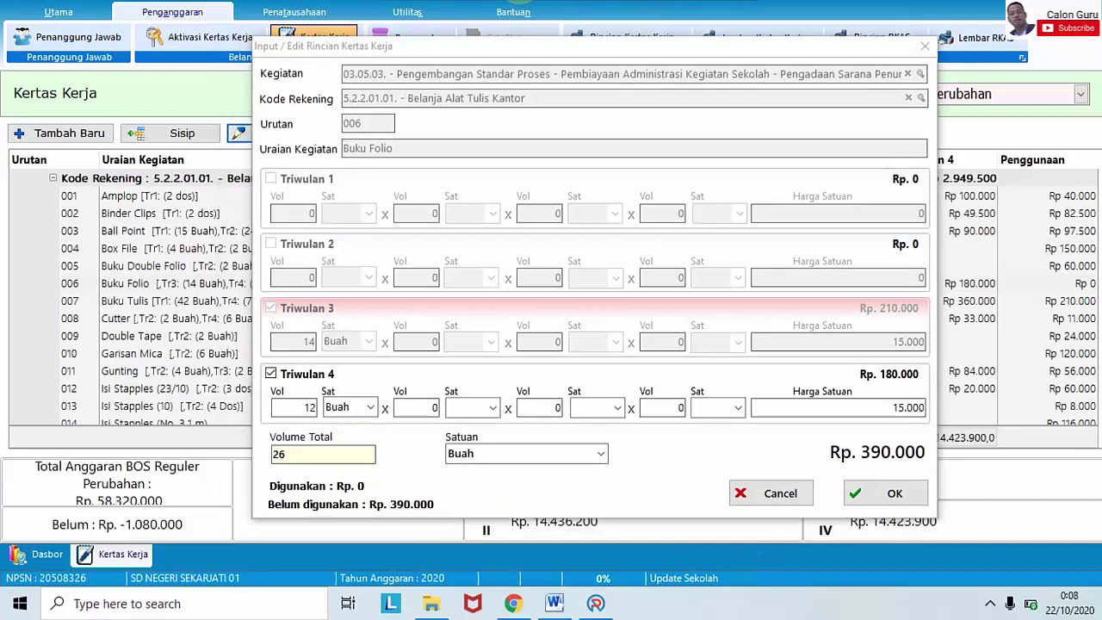
click(426, 465)
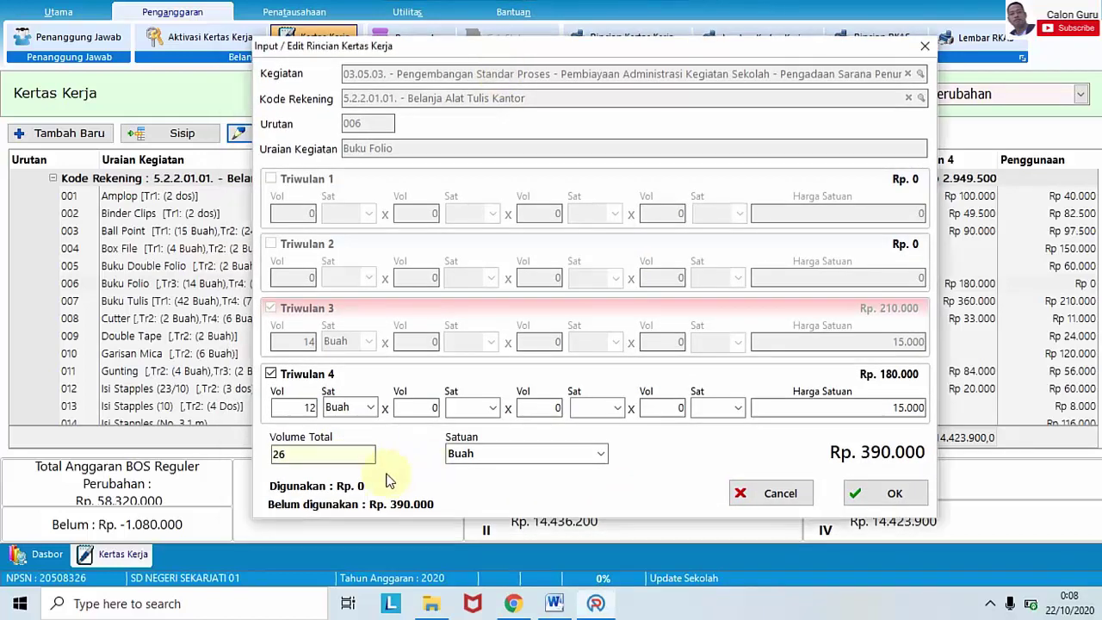
double_click(303, 408)
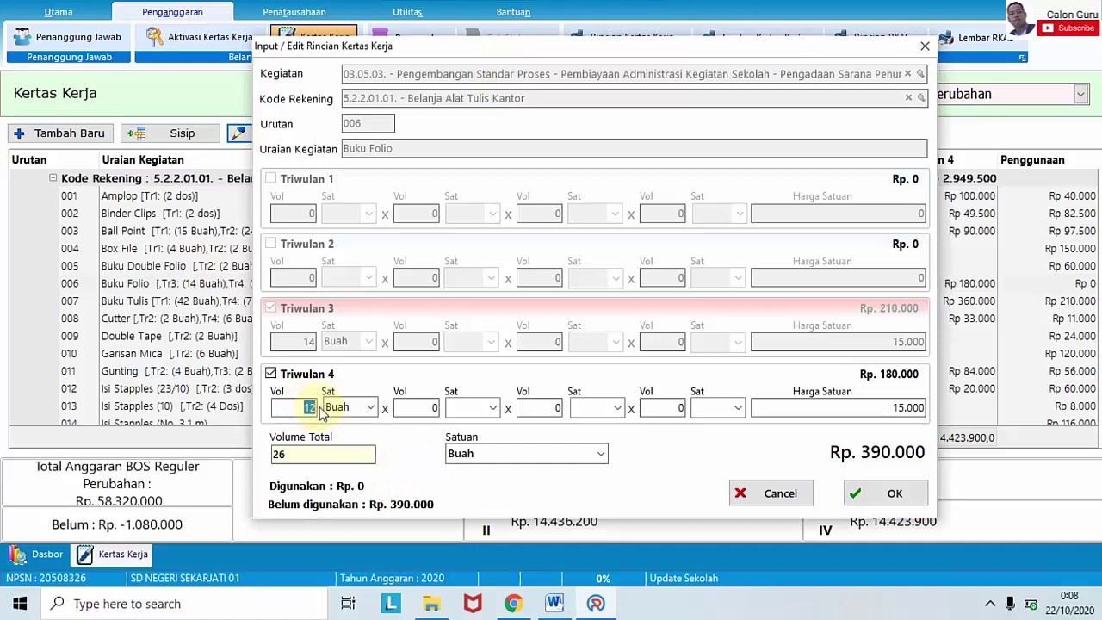
text(10)
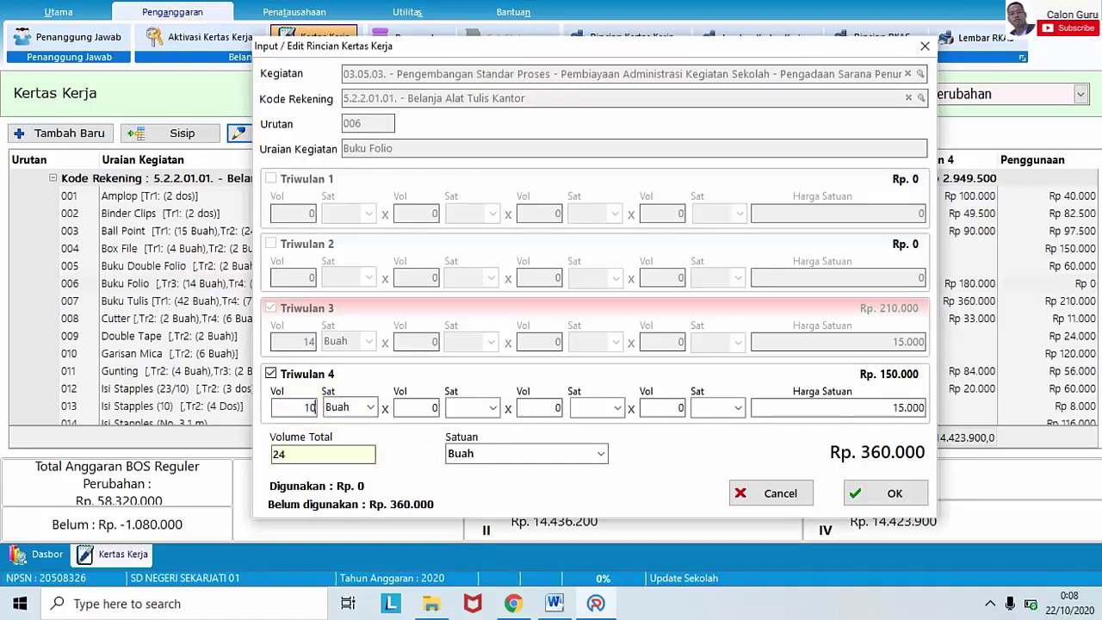
double_click(295, 409)
text(5)
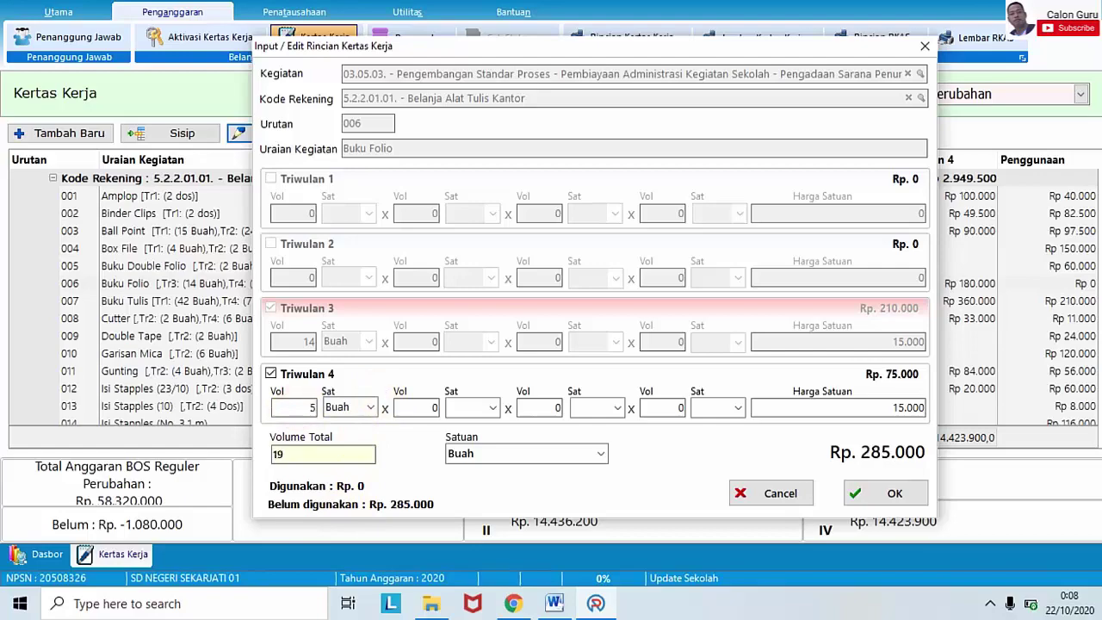
click(863, 494)
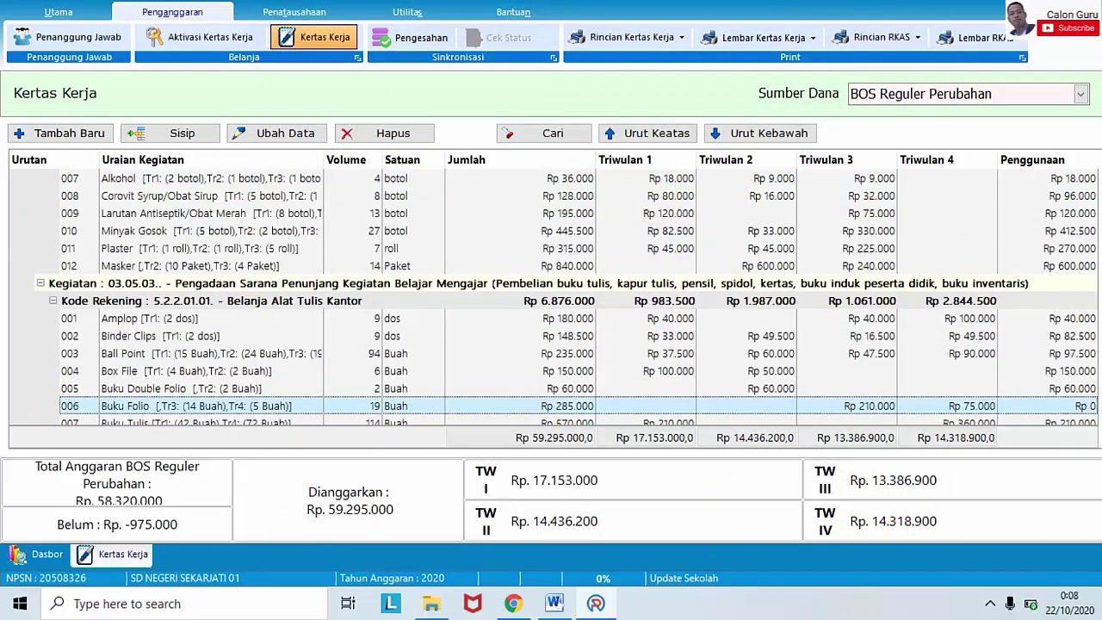
scroll(554, 298, down, 15)
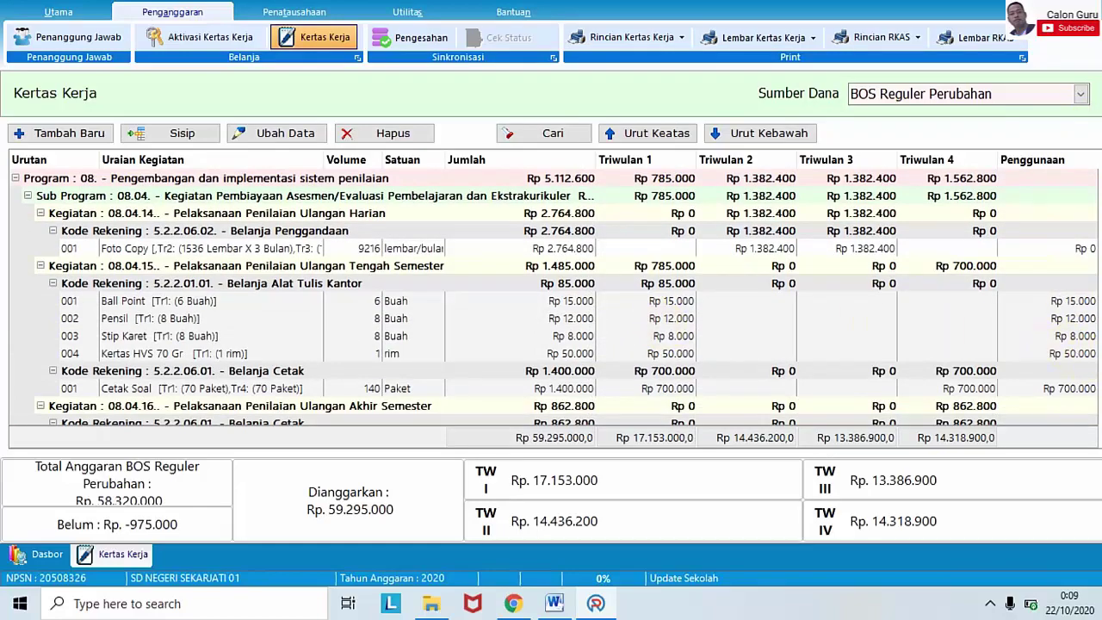
scroll(551, 292, down, 1)
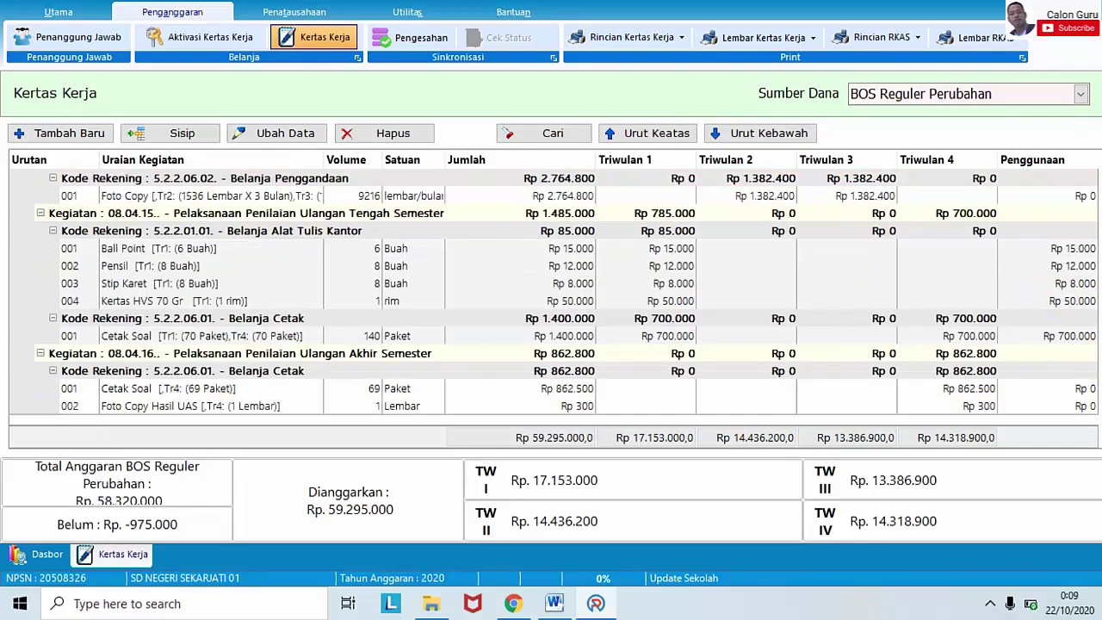
scroll(551, 293, up, 15)
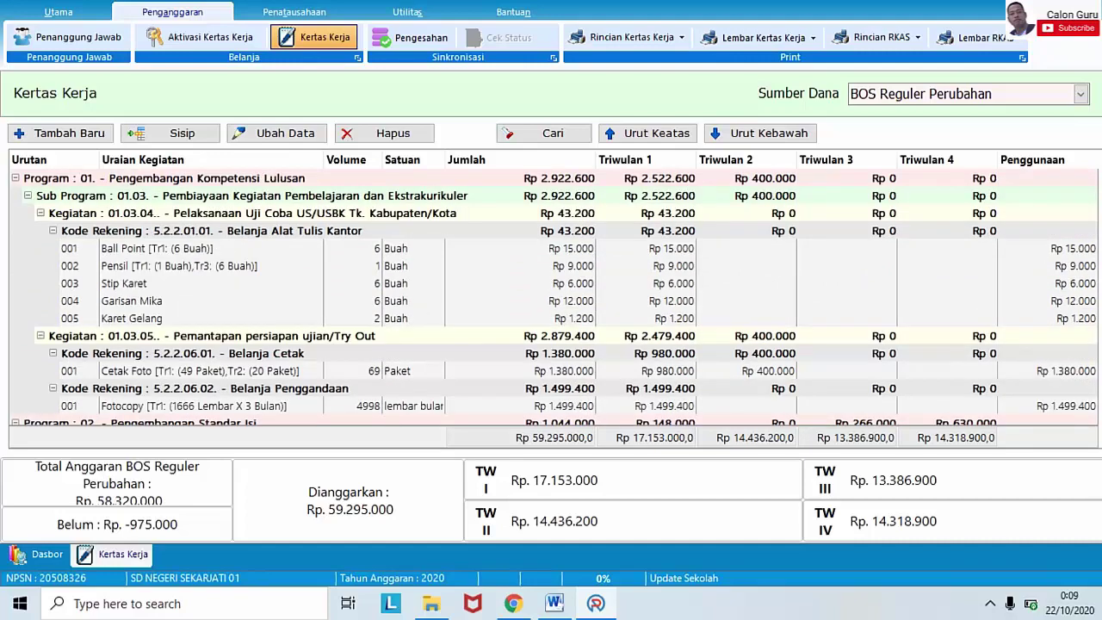